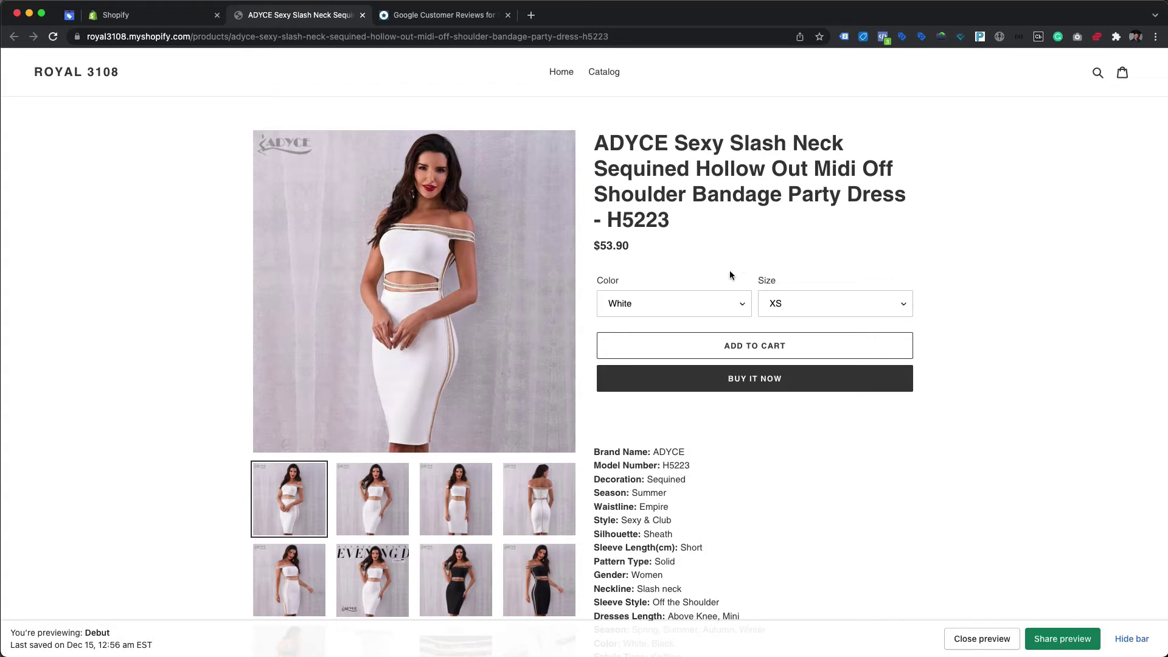
Add the white XS ADYCE dress to the cart and view the $53.90 cart.
click(750, 348)
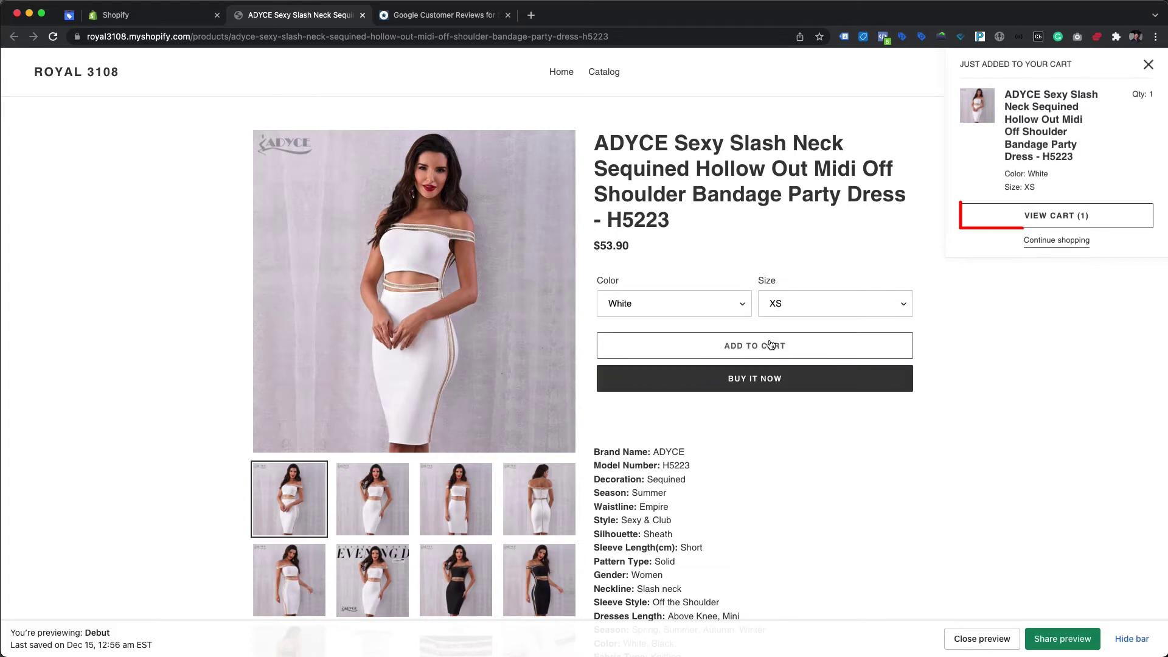
click(1043, 225)
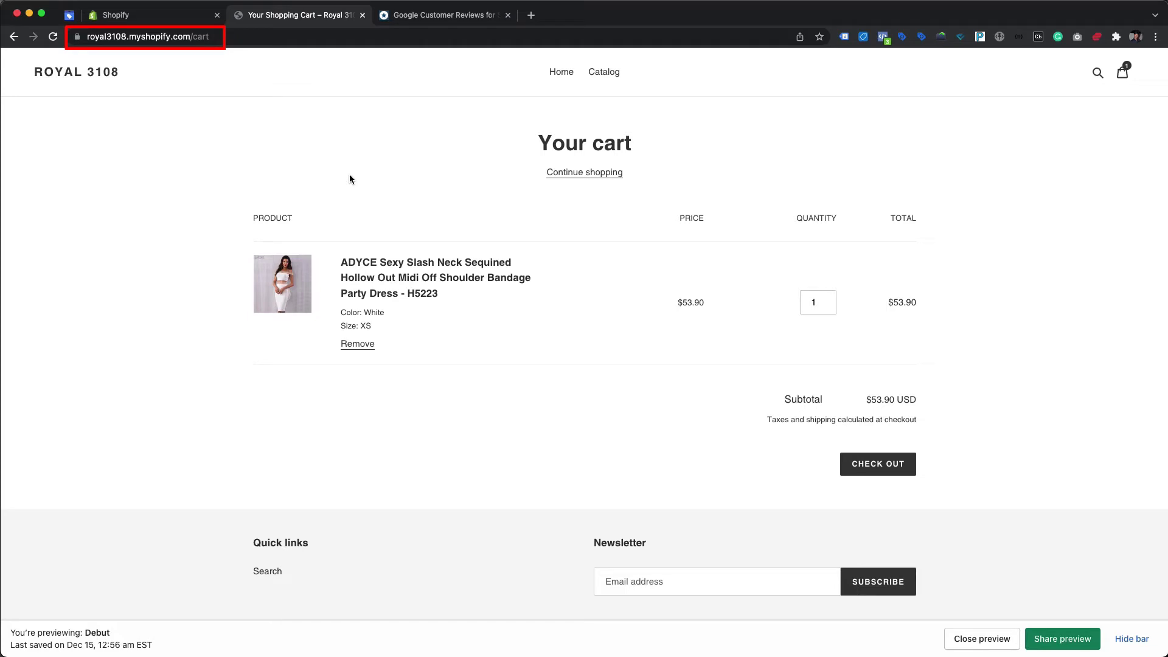
Start checkout, autofill contact and address from the saved entry, and set country to United States.
click(892, 468)
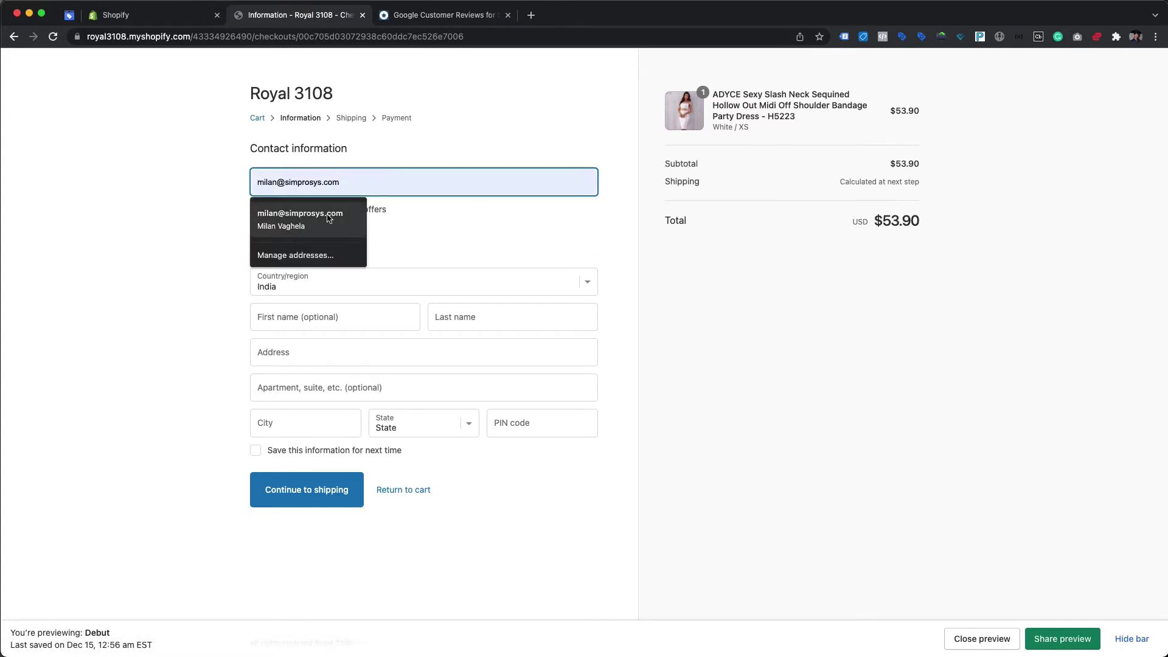
click(334, 229)
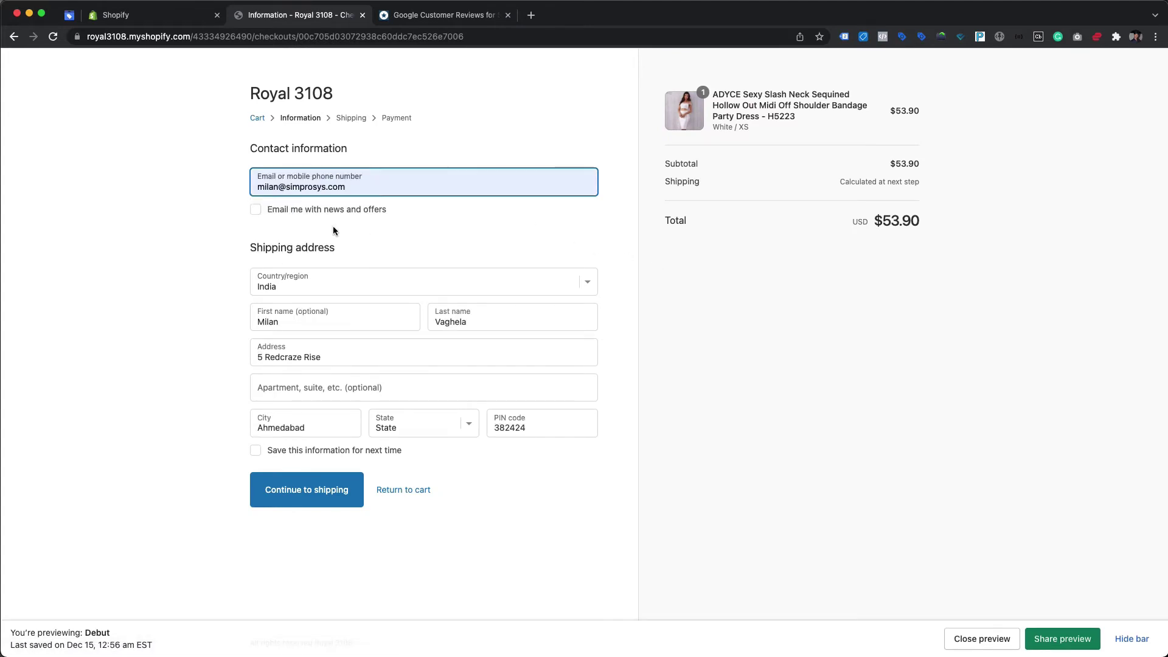
click(302, 277)
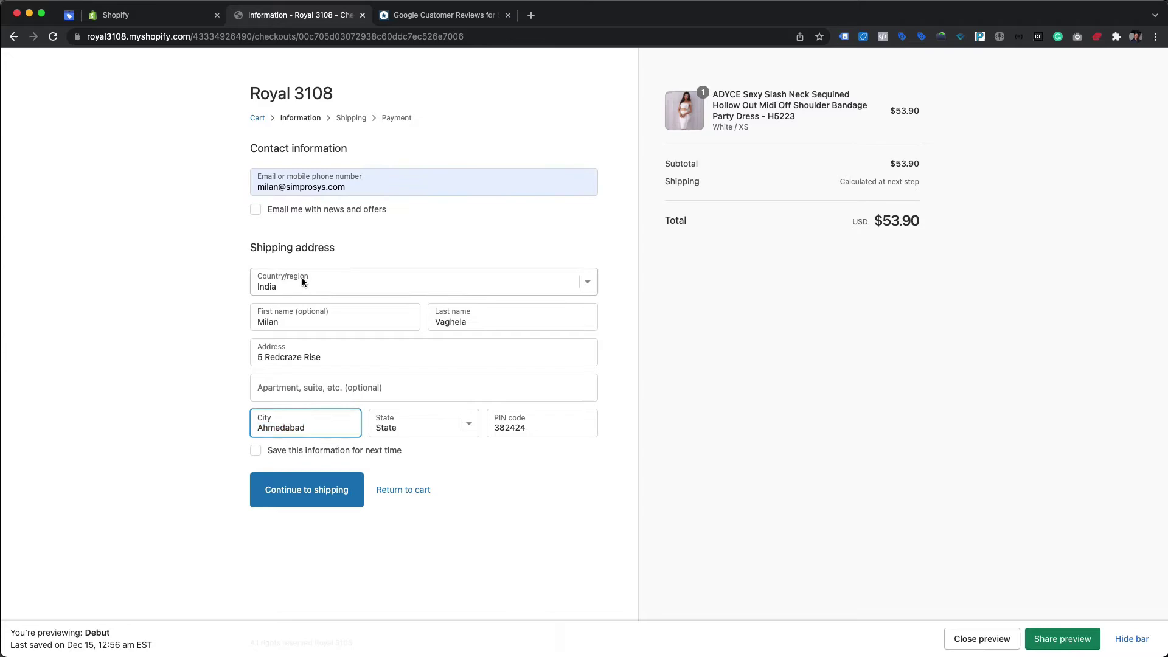
key(Return)
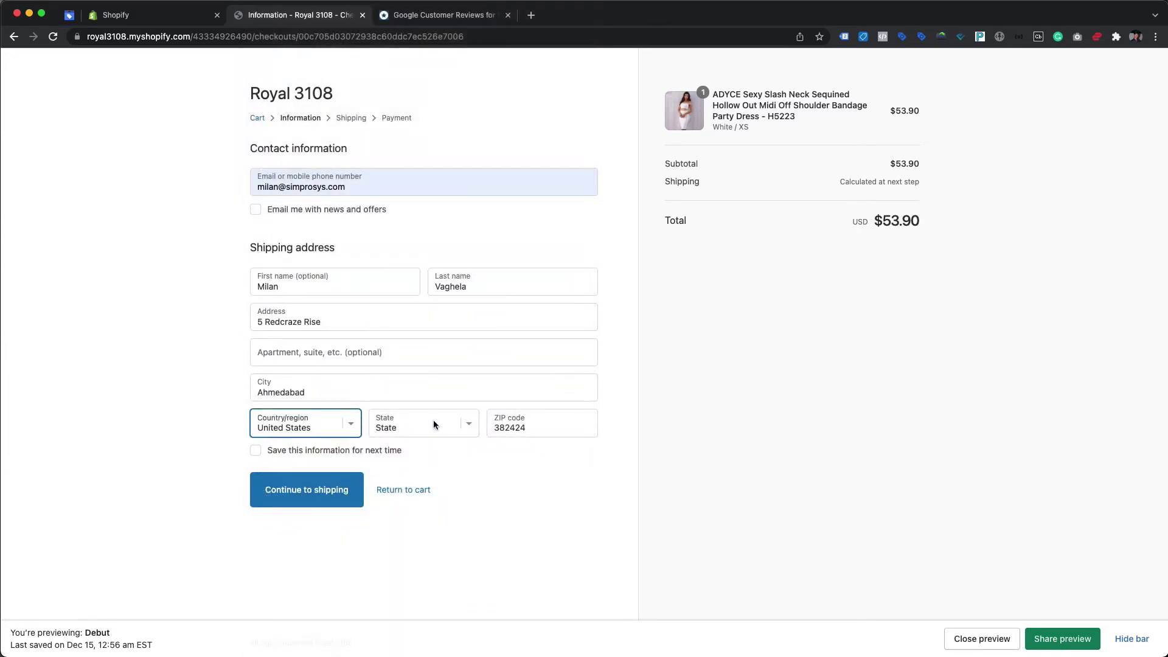
Set state to New York, ZIP 10011, and accept the New York City address suggestion.
click(433, 421)
scroll(425, 550, down, 2)
click(421, 545)
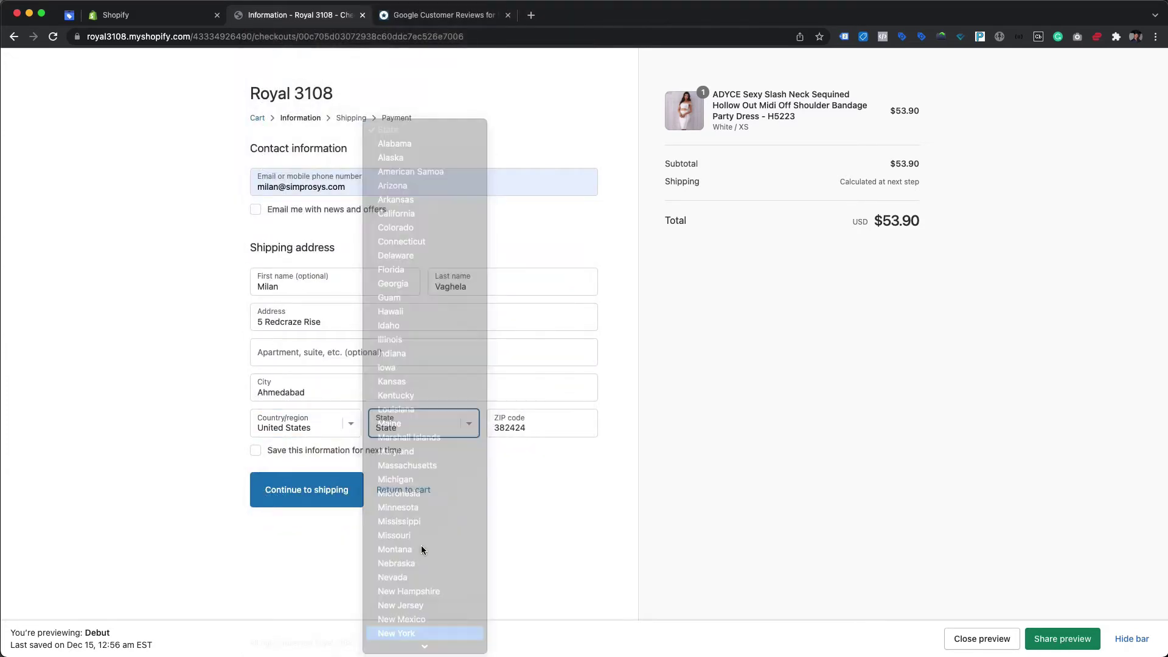
key(Tab)
text(10011)
click(513, 457)
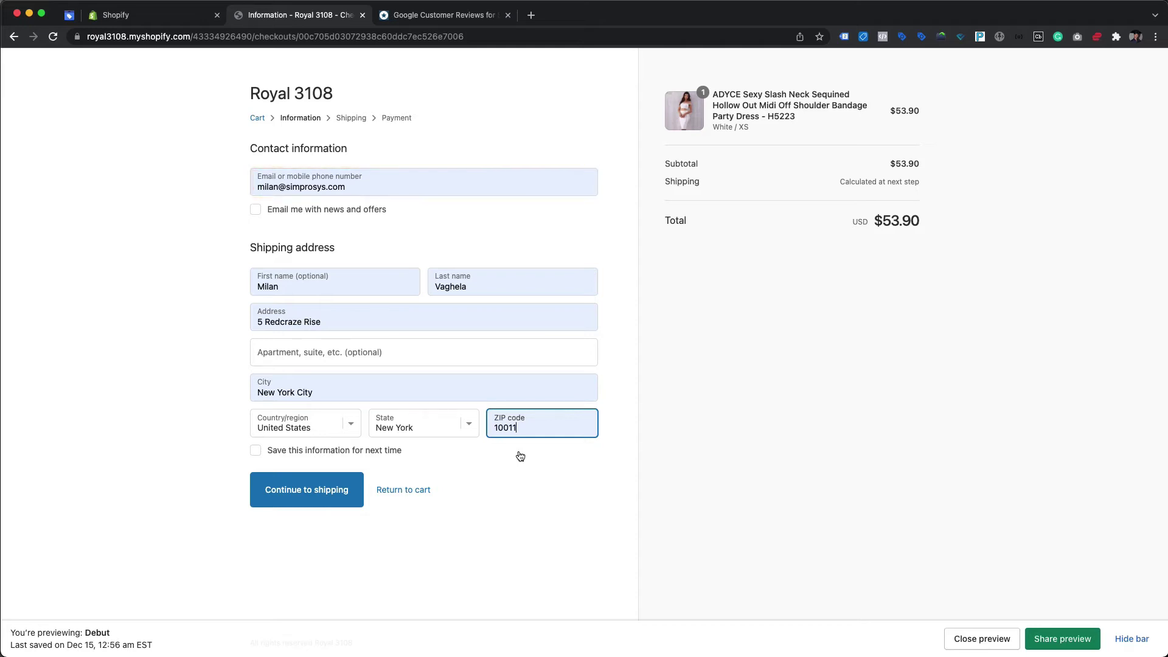
click(552, 505)
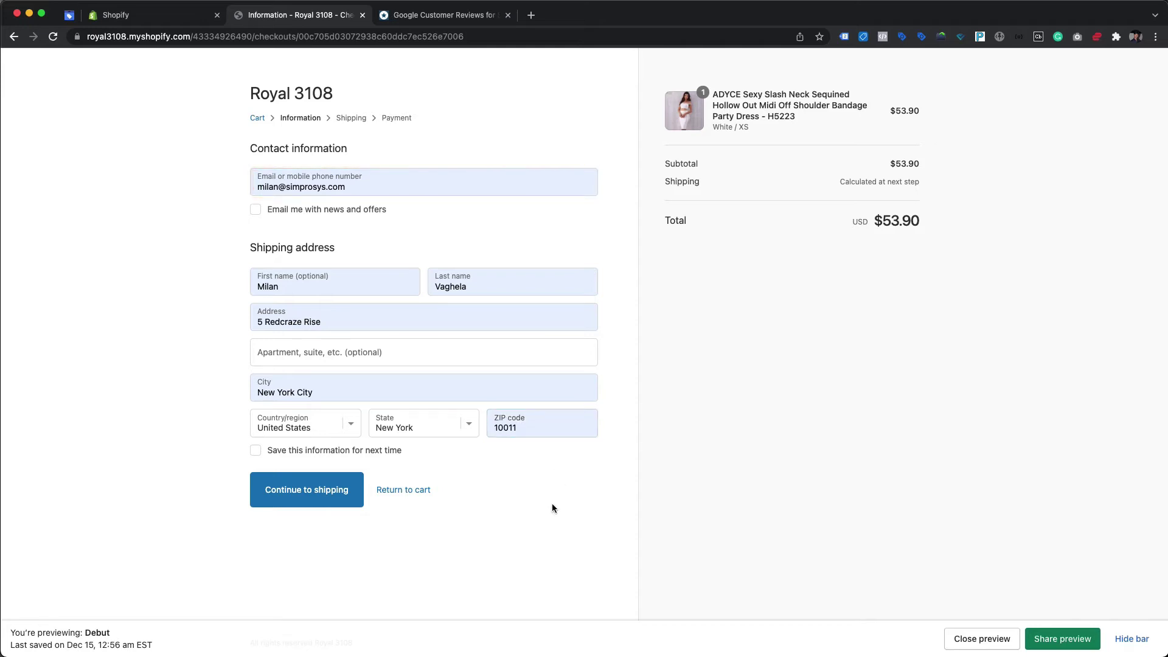
Continue to the shipping step, where free Express 1–2 business day shipping is selected.
click(325, 487)
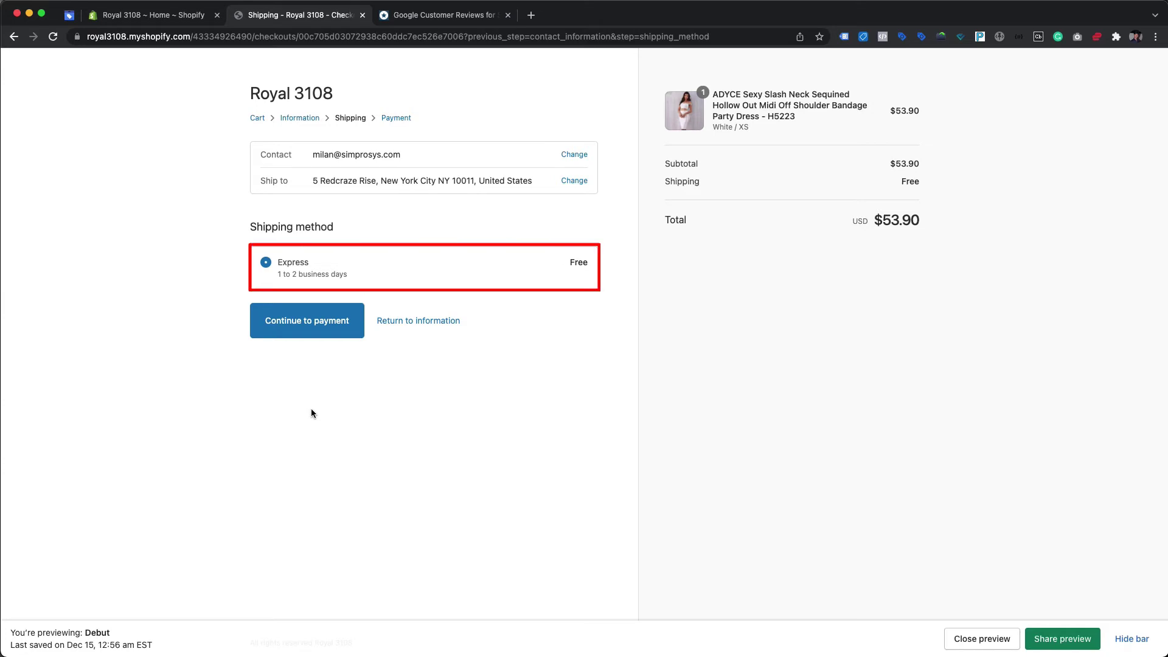
Pay with test card number 1, name Bogus Gateway, expiry 12 / 23, code 123.
click(303, 321)
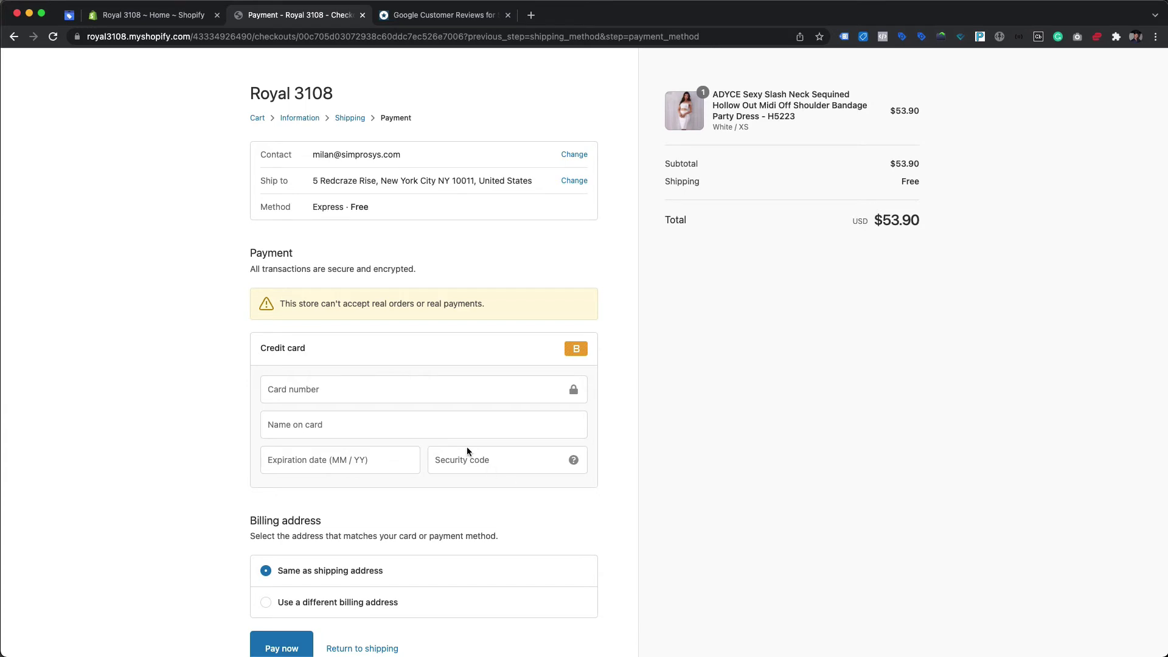
click(463, 387)
text(1)
click(374, 426)
click(305, 451)
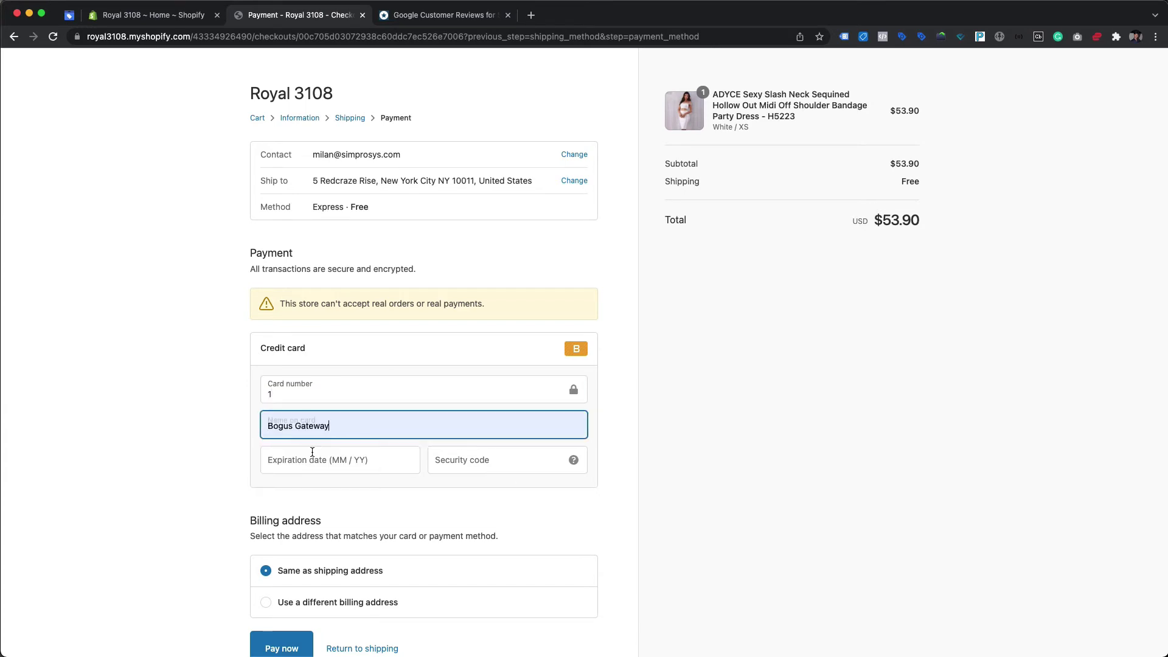
text(12 / 23)
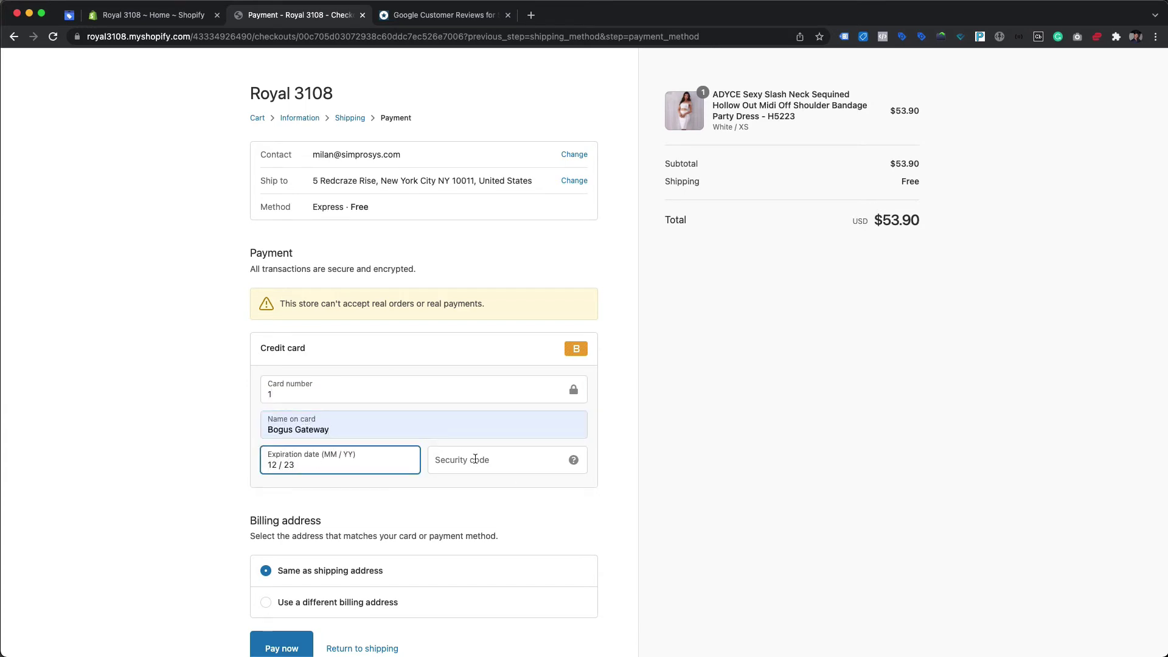
click(476, 460)
text(123)
scroll(463, 542, down, 1)
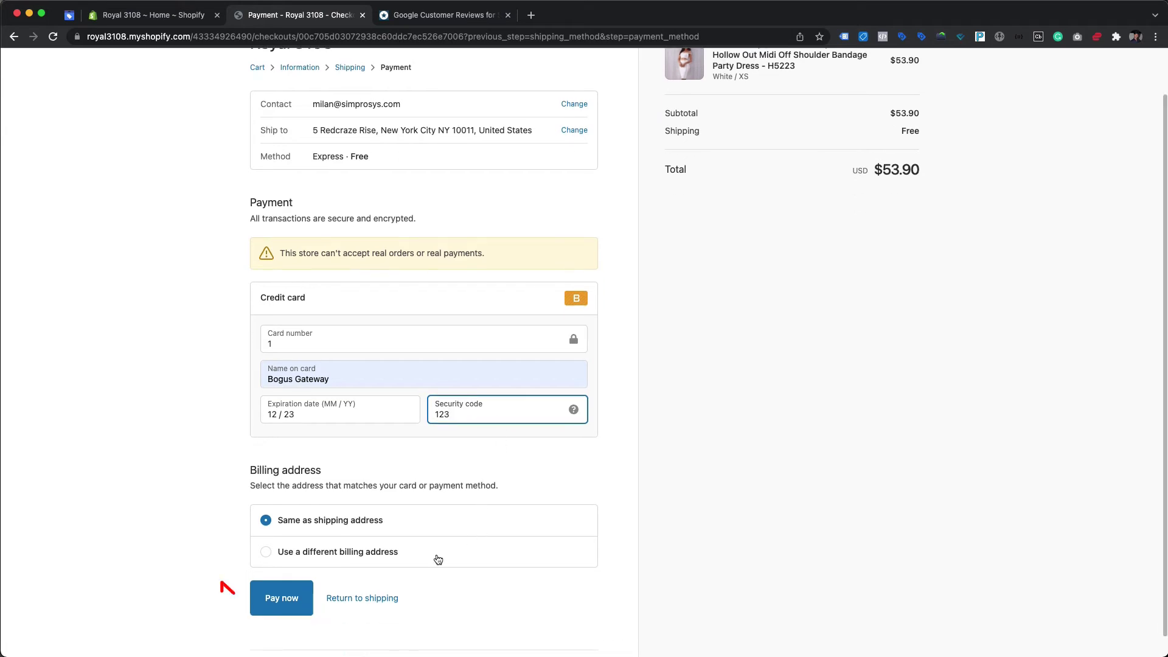
click(286, 597)
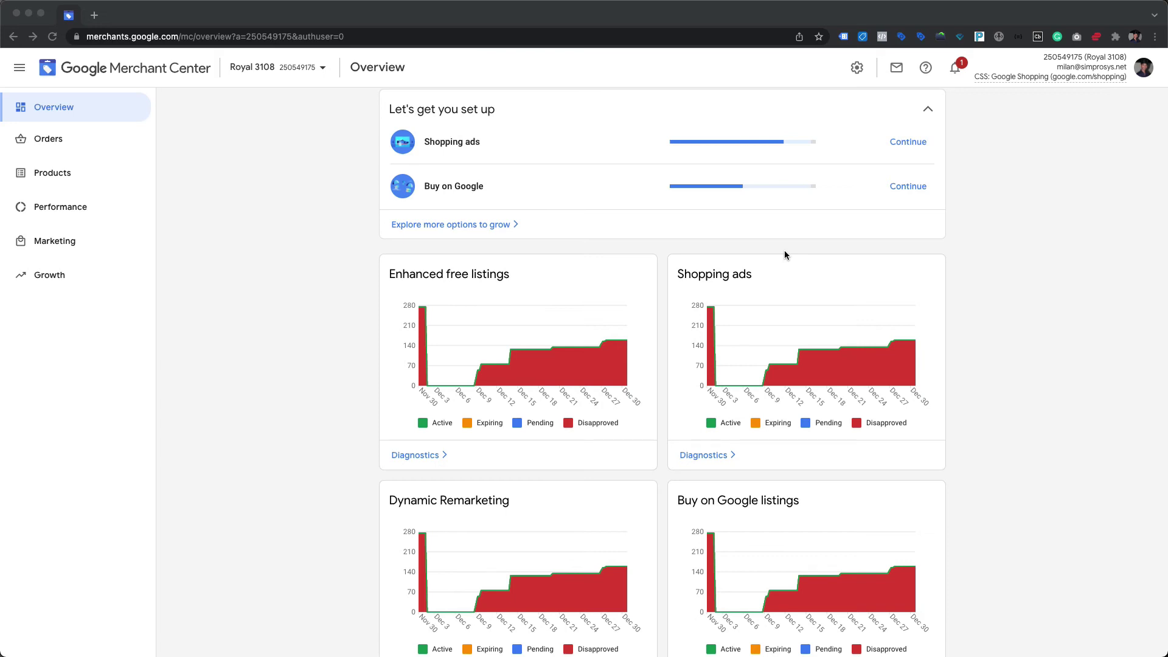
Check in Business information that the store website is verified and claimed.
click(857, 68)
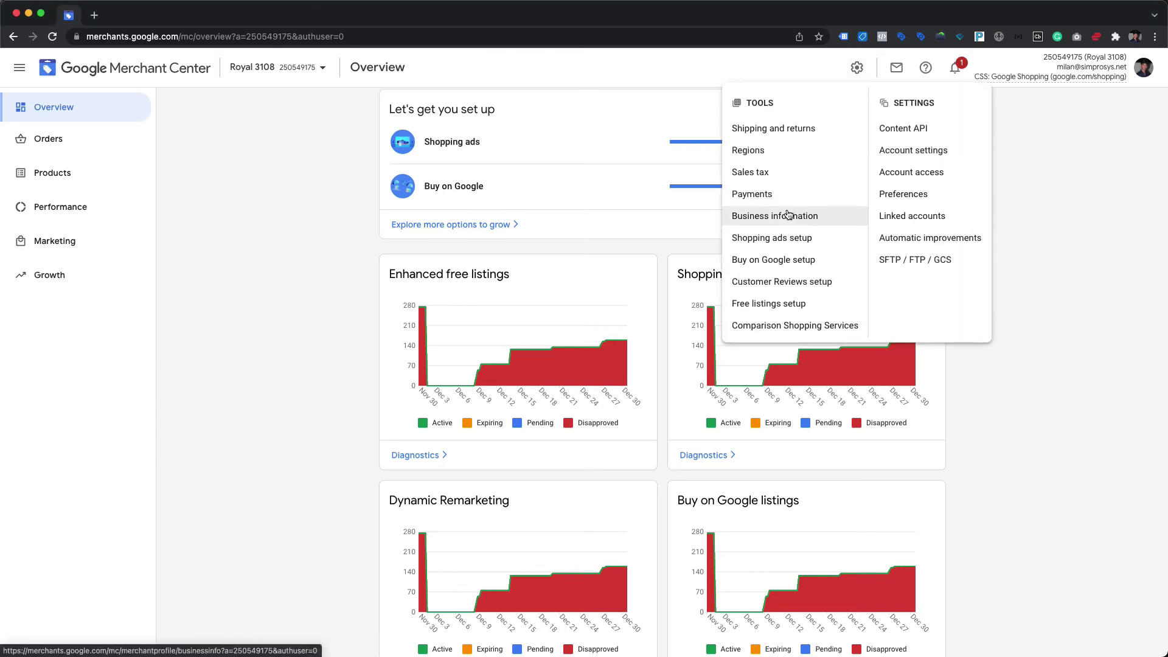
click(795, 213)
click(180, 109)
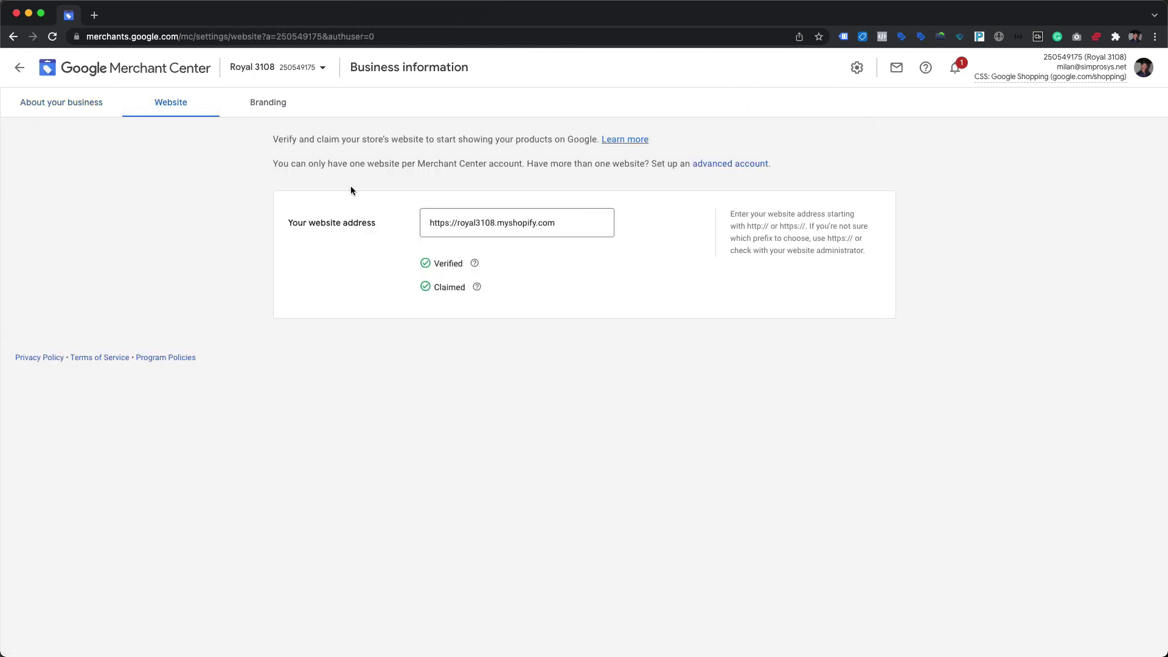
Confirm Customer Reviews shows as Enabled under Growth > Manage programs.
click(19, 67)
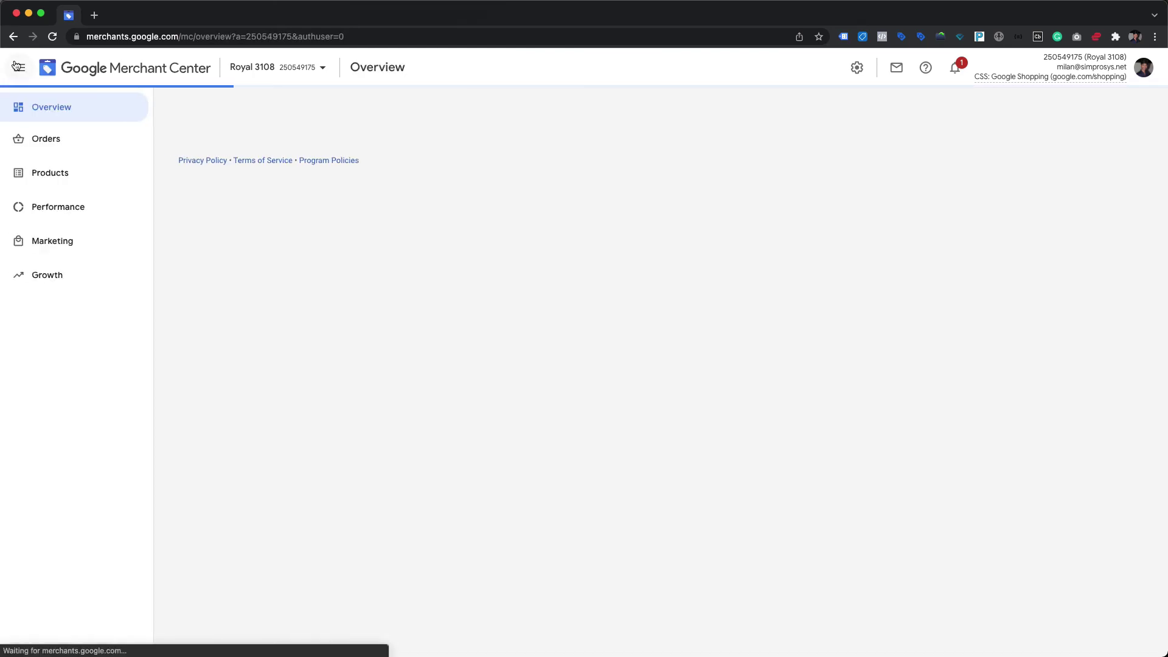
click(50, 275)
click(78, 333)
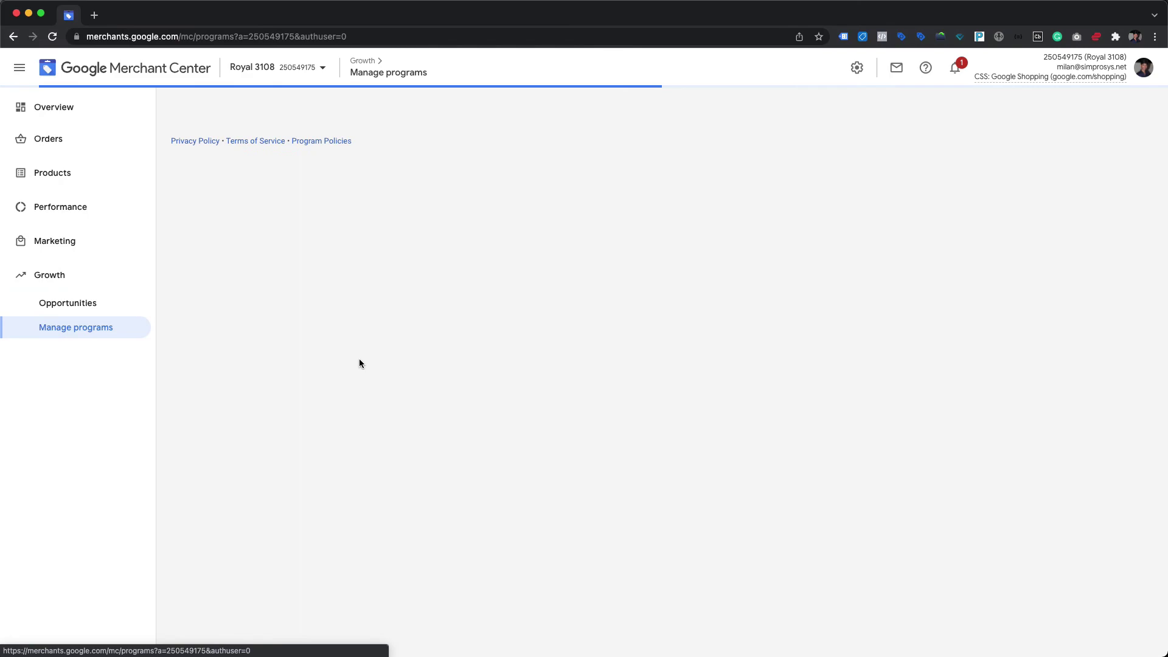
scroll(359, 359, down, 2)
scroll(359, 358, down, 3)
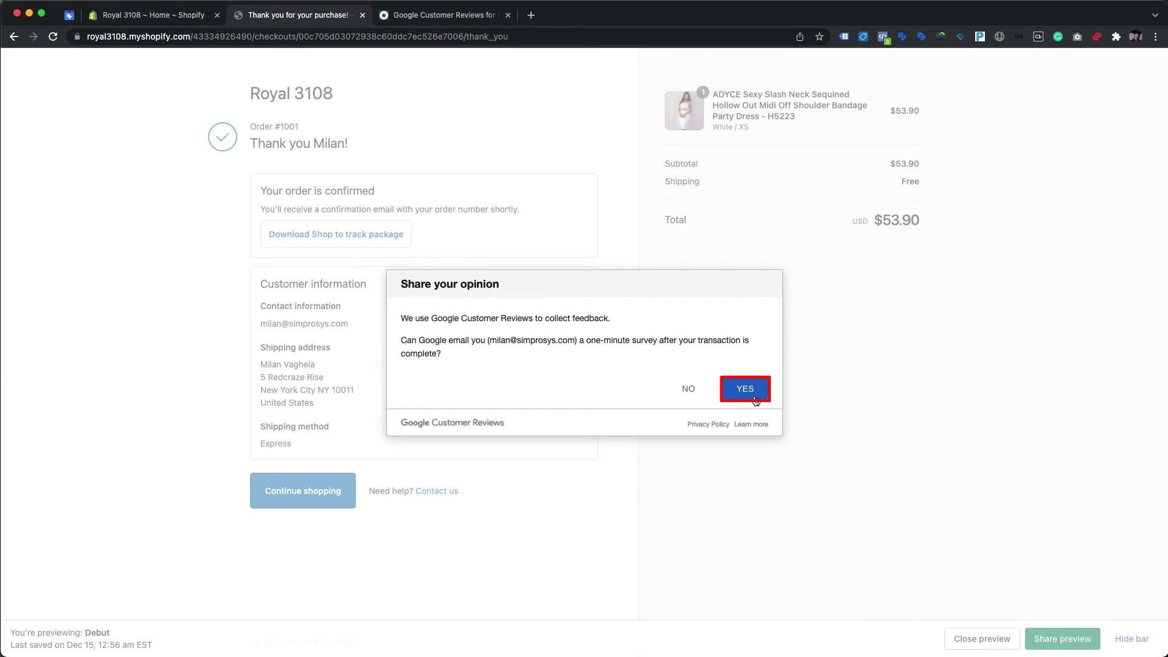
Answer YES to the 'Share your opinion' Google Customer Reviews dialog on the thank-you page.
click(754, 398)
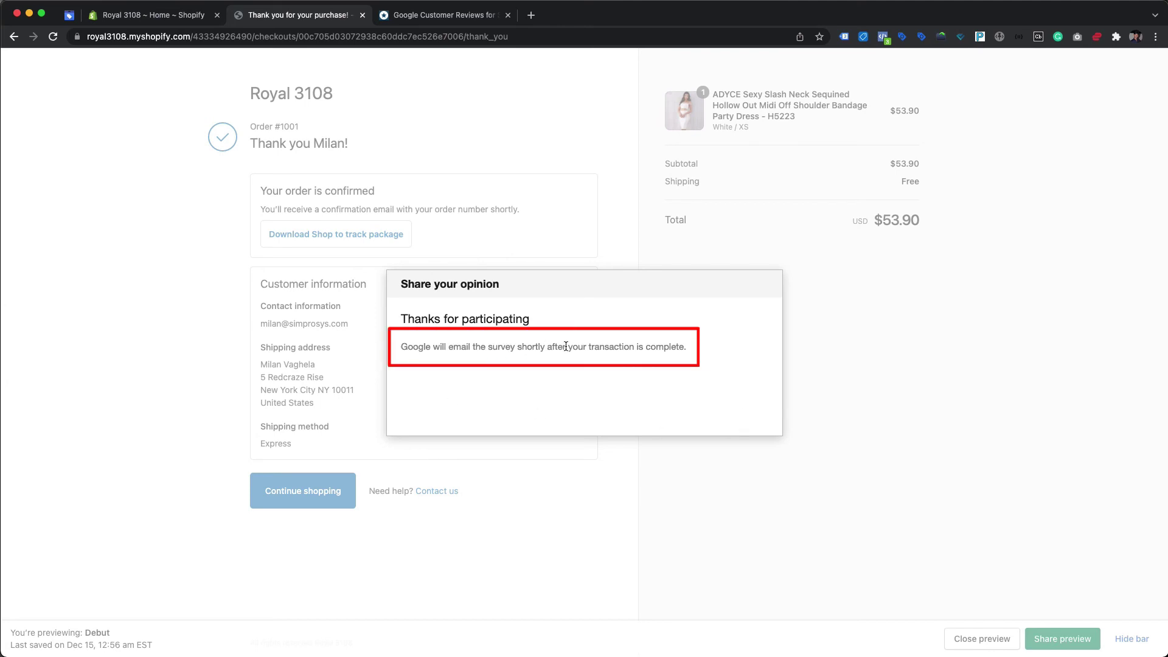